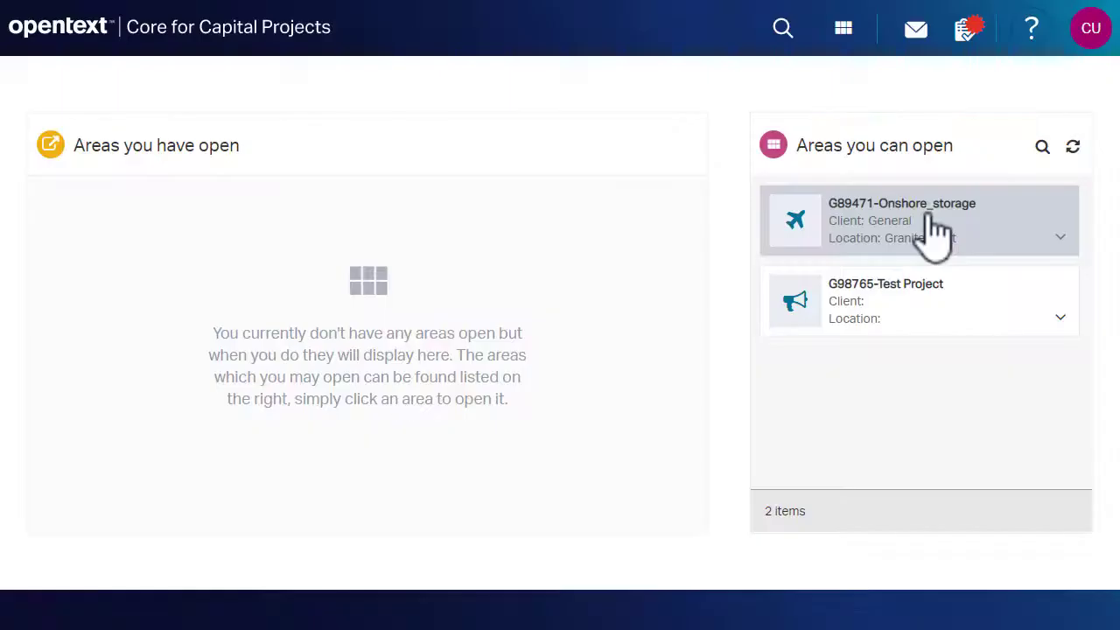
Open the G89471-Onshore_storage area from the home page.
{"action": "left_click", "coordinate": [929, 218]}
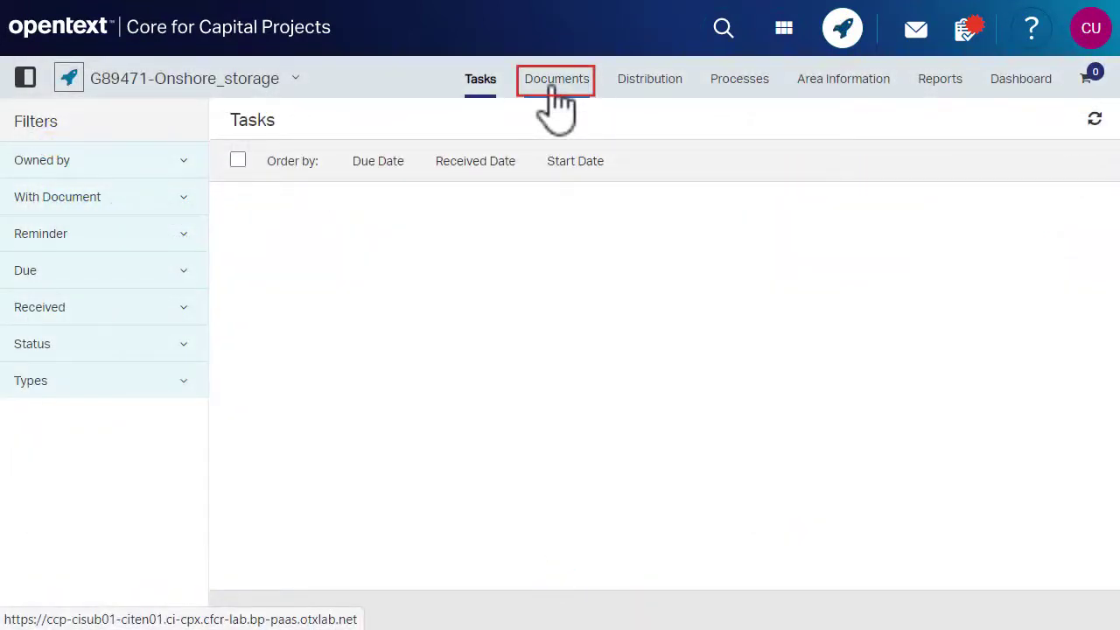
Browse the Documents to the ICC Controls folder and select G89471-ICC-C-PS-00020.
{"action": "left_click", "coordinate": [553, 88]}
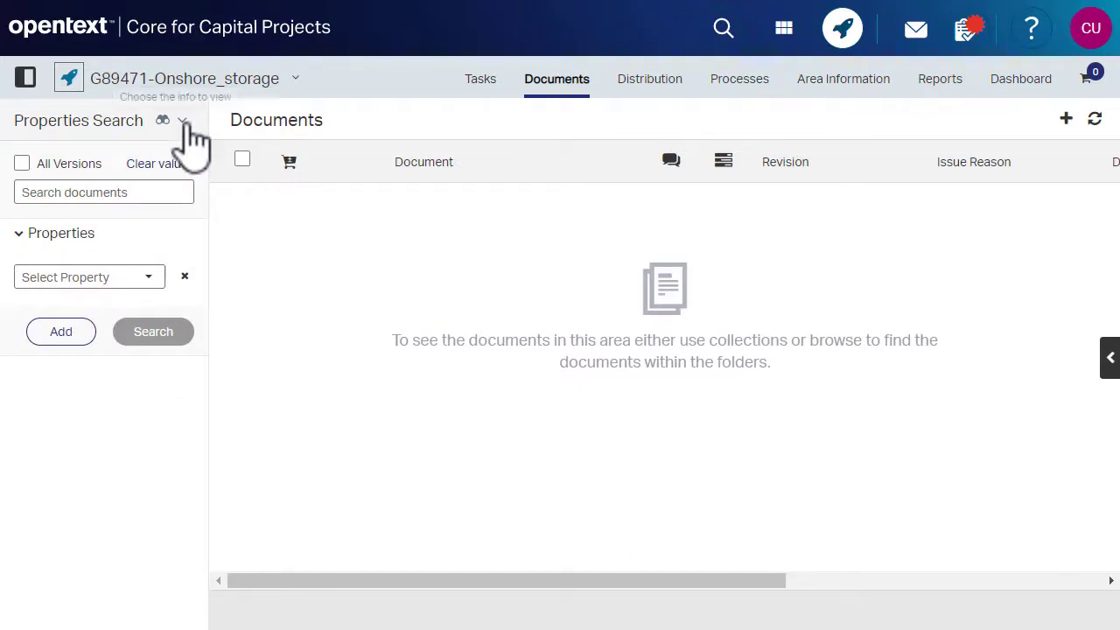
{"action": "left_click", "coordinate": [186, 126]}
{"action": "left_click", "coordinate": [129, 288]}
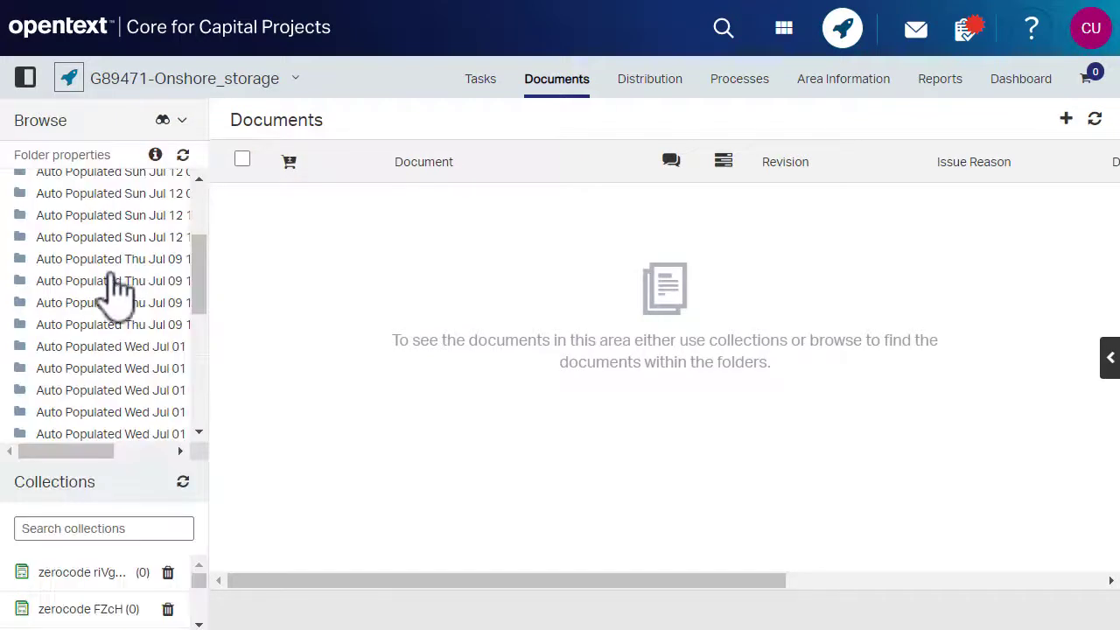
{"action": "scroll", "coordinate": [112, 289], "scroll_direction": "down", "scroll_amount": 5}
{"action": "left_click", "coordinate": [83, 350]}
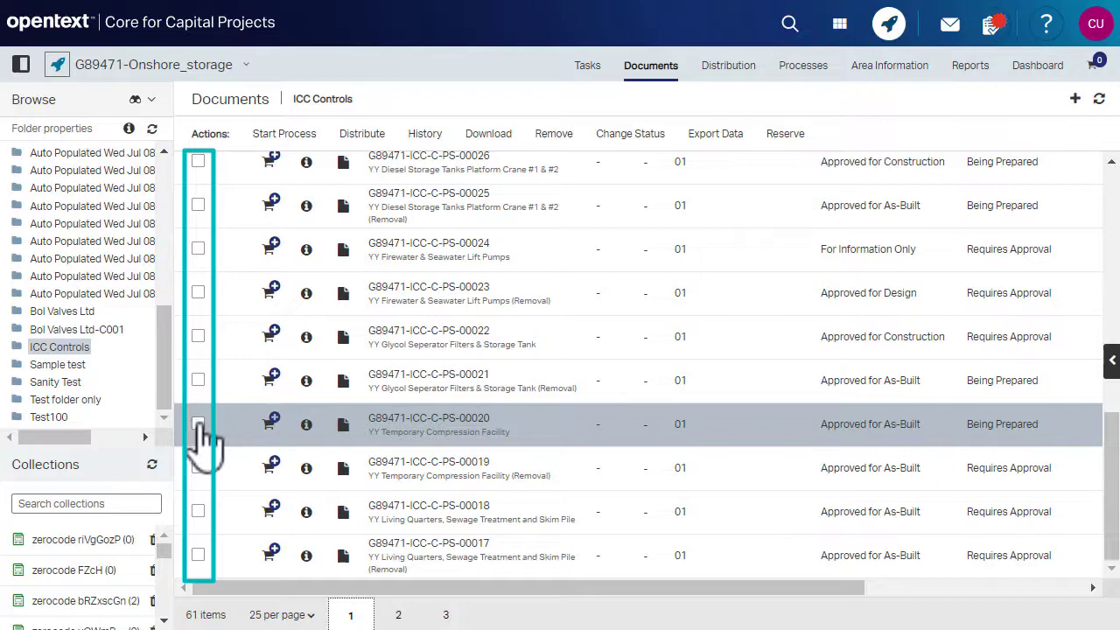
{"action": "left_click", "coordinate": [199, 425]}
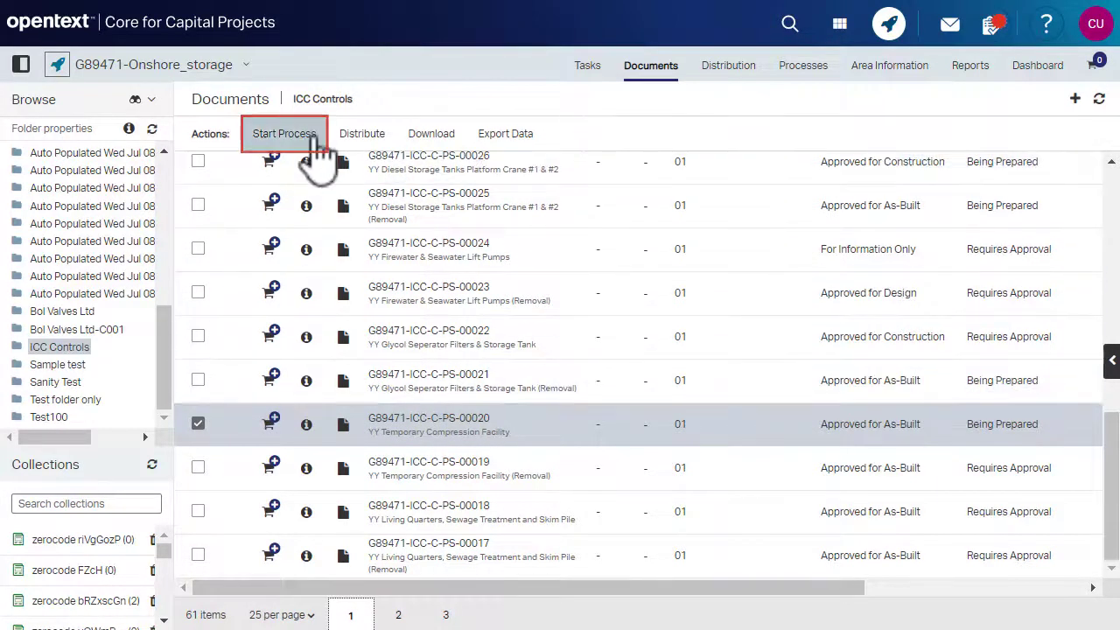
Start a Review Transmittal process and continue to its Manage Attachments step.
{"action": "left_click", "coordinate": [315, 138]}
{"action": "left_click", "coordinate": [221, 293]}
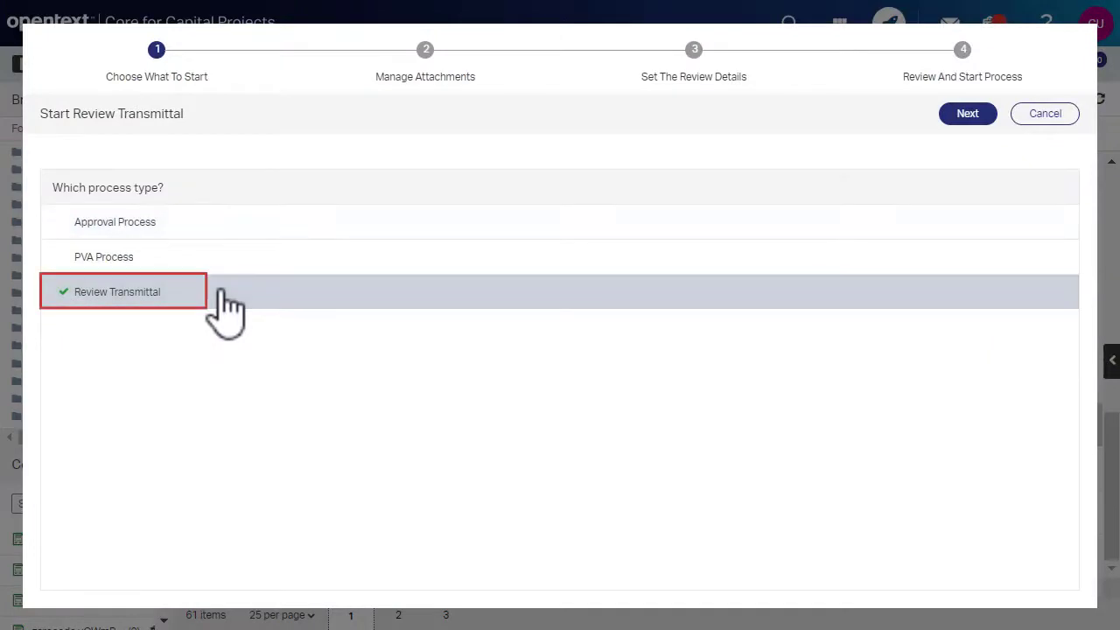
{"action": "left_click", "coordinate": [972, 121]}
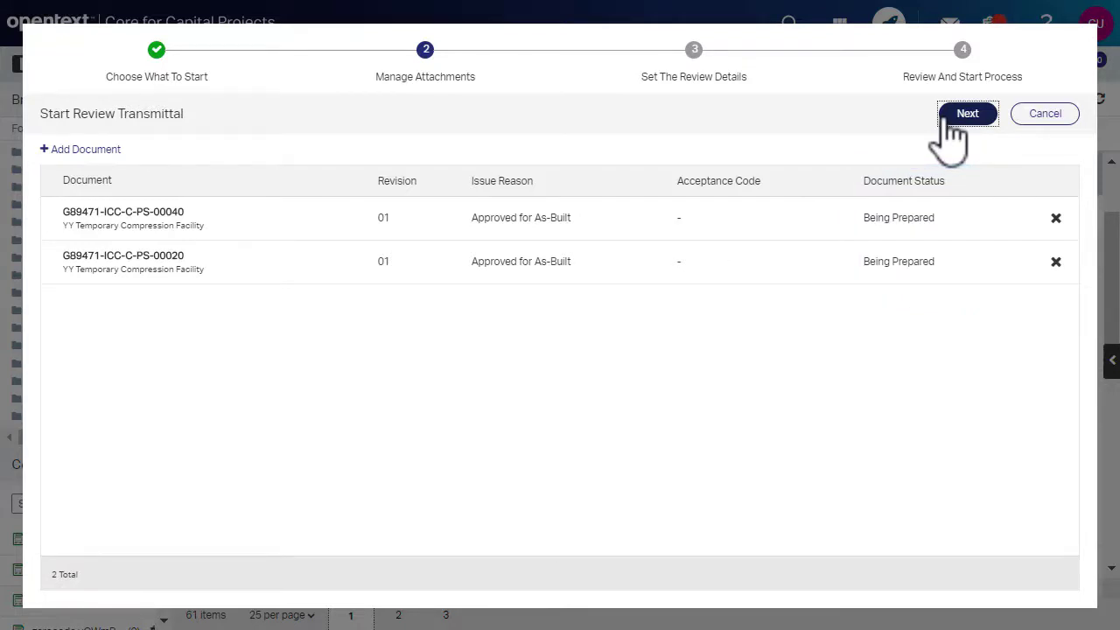
Assign a Civil Group reviewer and lead reviewer found via 'con', due Aug 10, 2020.
{"action": "left_click", "coordinate": [948, 123]}
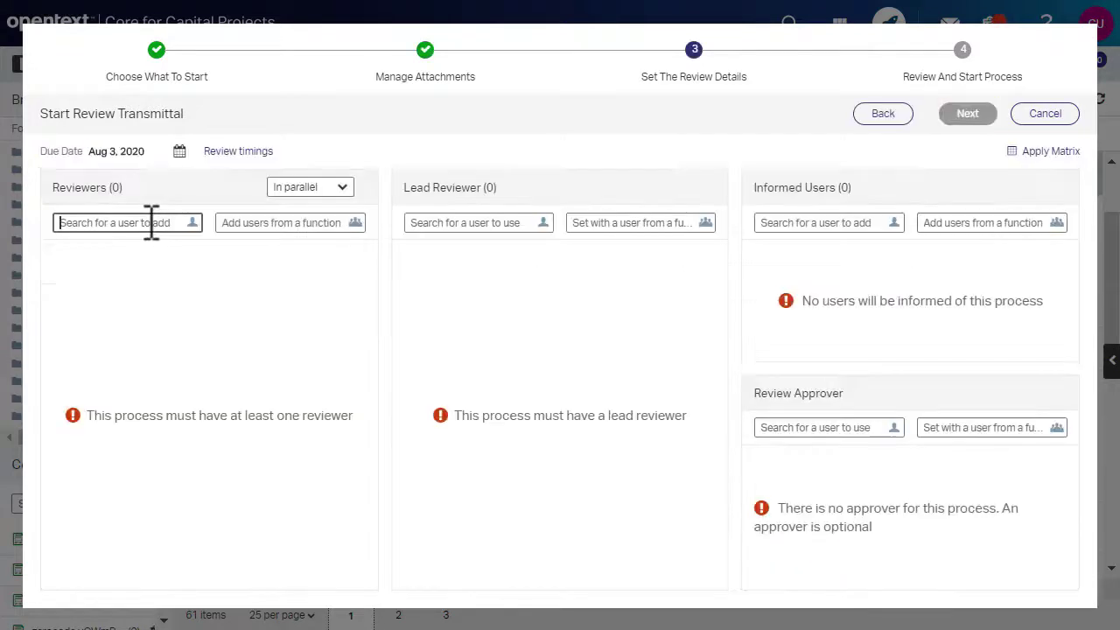
{"action": "type", "text": "con"}
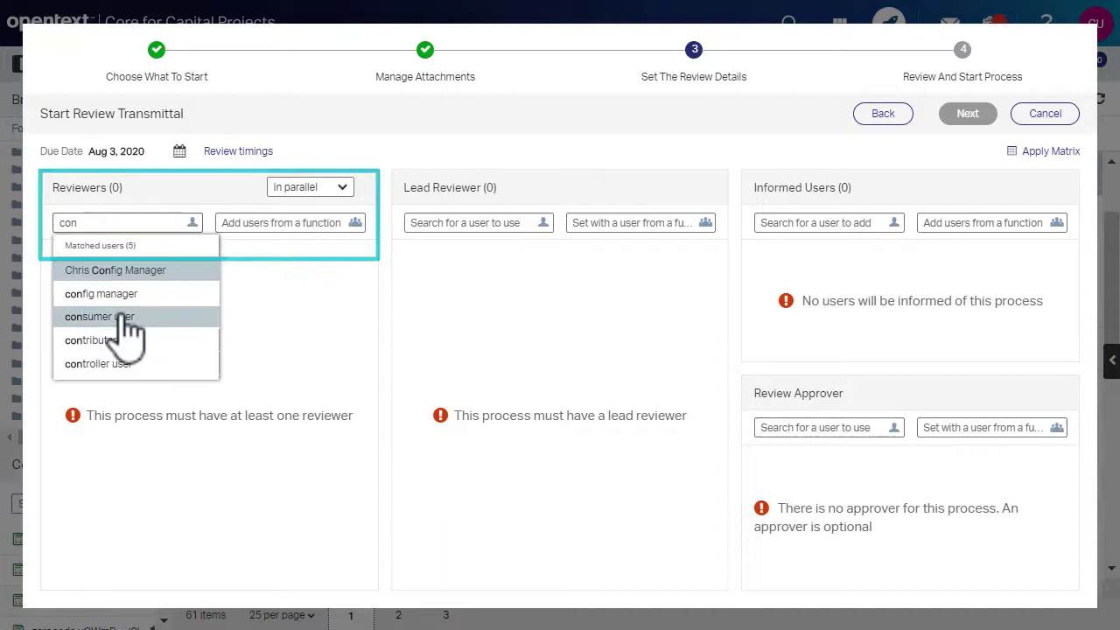
{"action": "left_click", "coordinate": [127, 318]}
{"action": "left_click", "coordinate": [430, 222]}
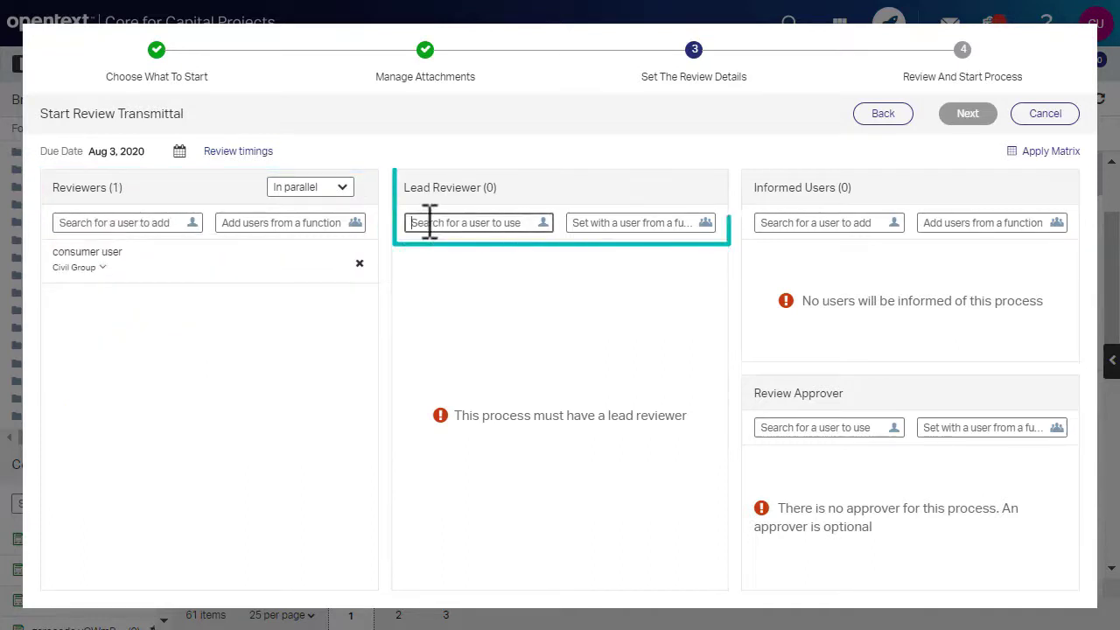
{"action": "type", "text": "con"}
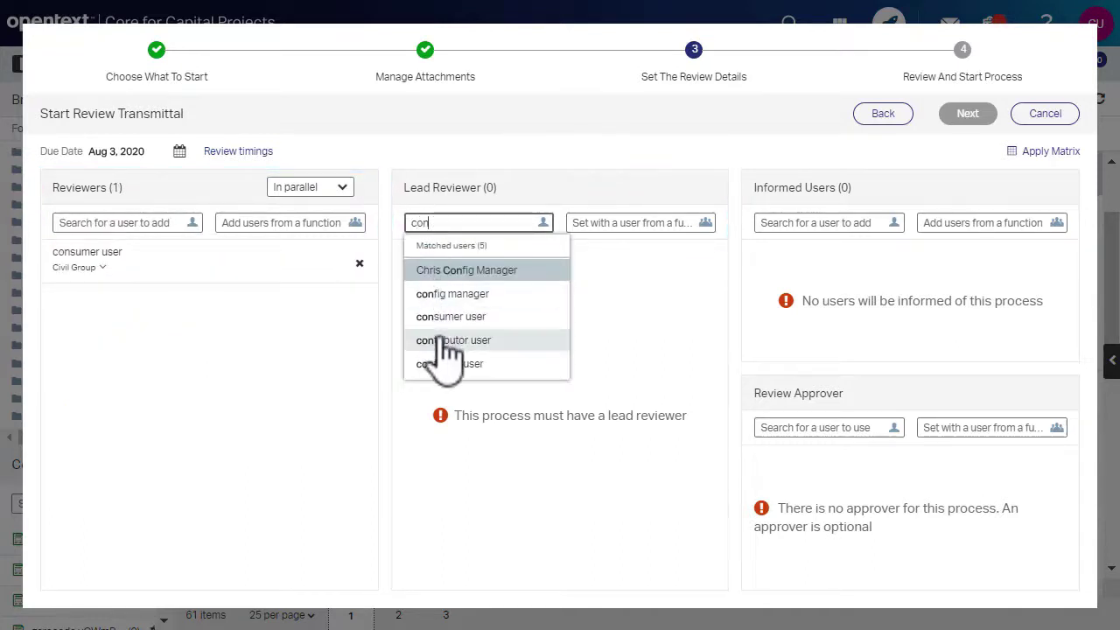
{"action": "left_click", "coordinate": [446, 340]}
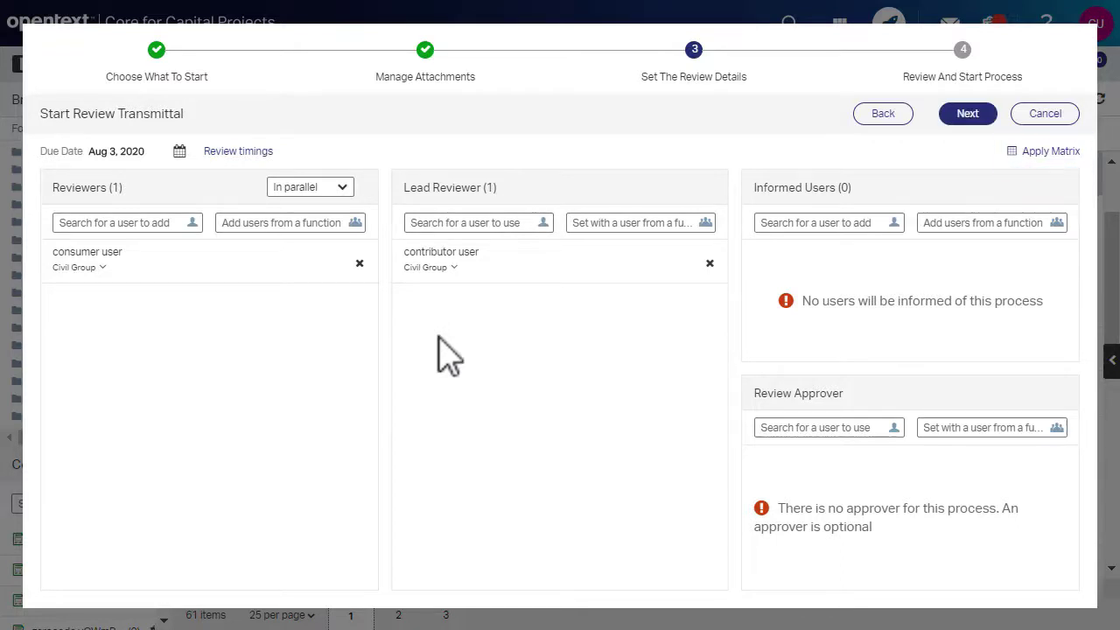
{"action": "left_click", "coordinate": [179, 153]}
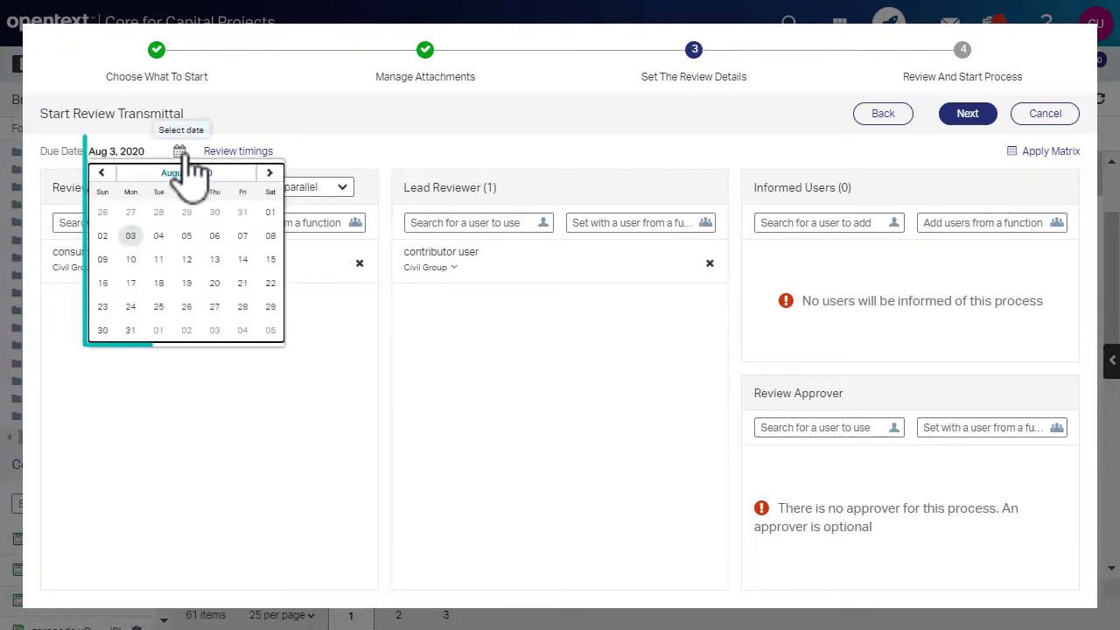
{"action": "left_click", "coordinate": [131, 259]}
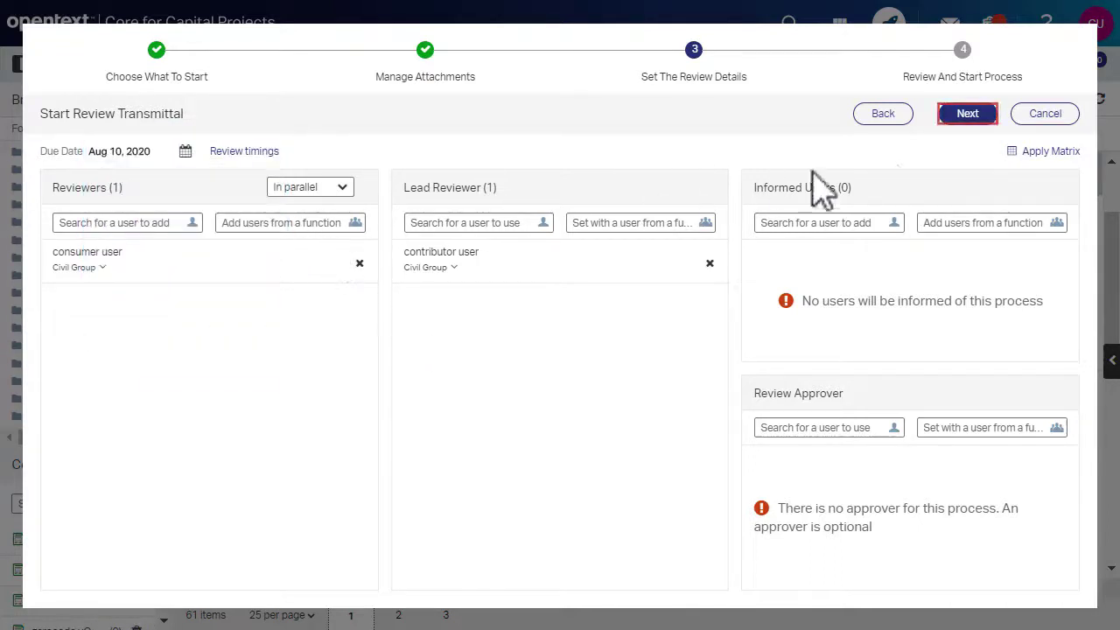
Set the issue reason to Issued for Review on the start step.
{"action": "left_click", "coordinate": [966, 116]}
{"action": "left_click", "coordinate": [1043, 213]}
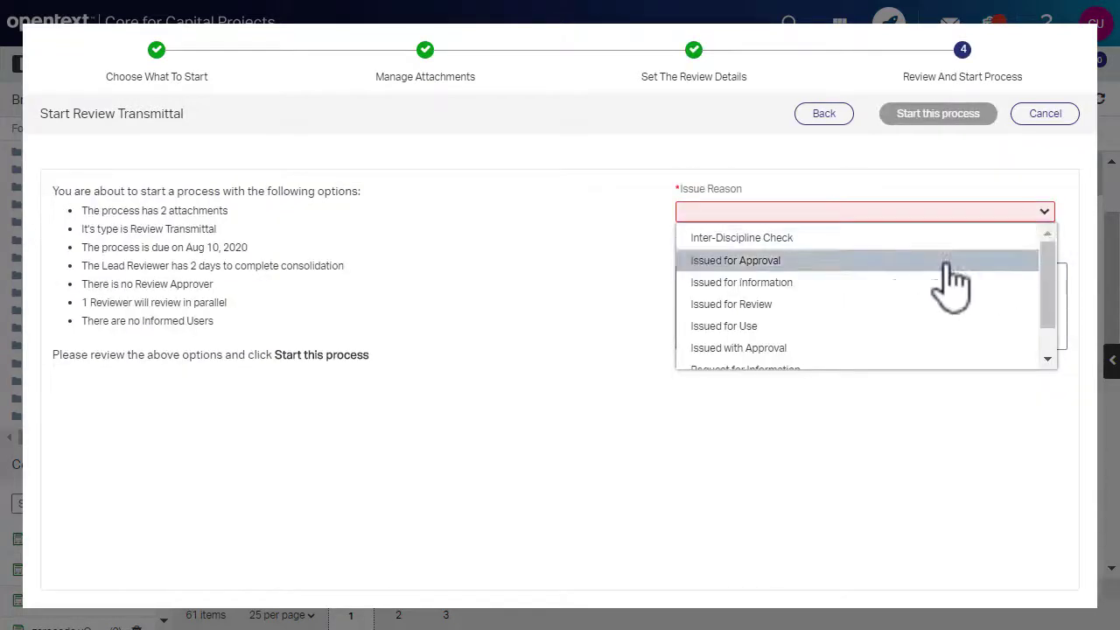
{"action": "left_click", "coordinate": [860, 303]}
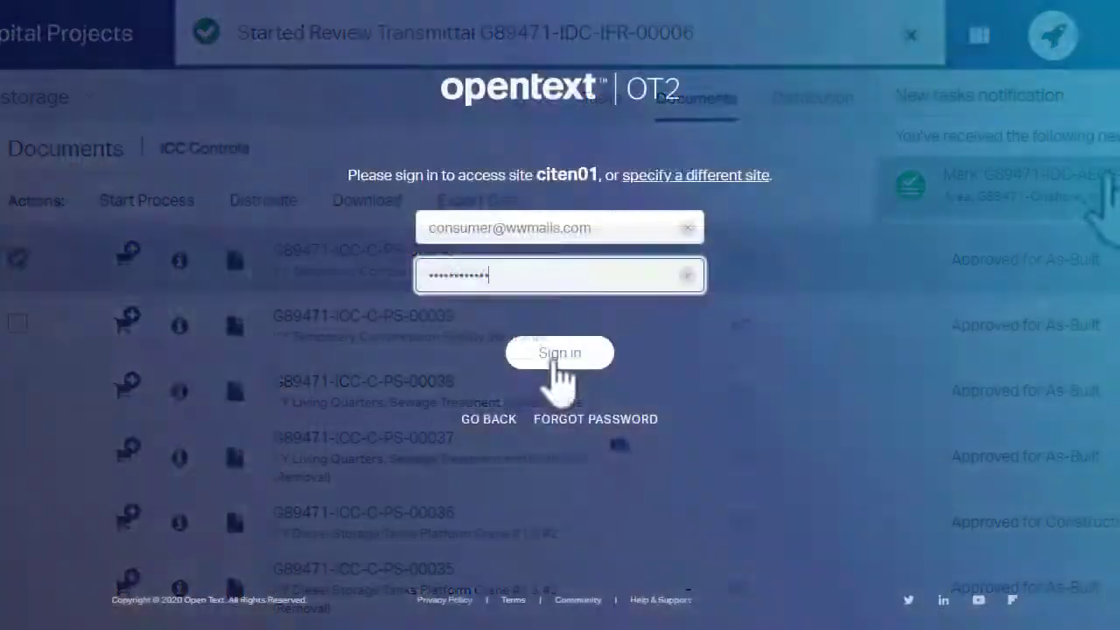
Sign in as the reviewer and select the Review and Comment task on G89471-IDC-IFR-00006.
{"action": "left_click", "coordinate": [557, 359]}
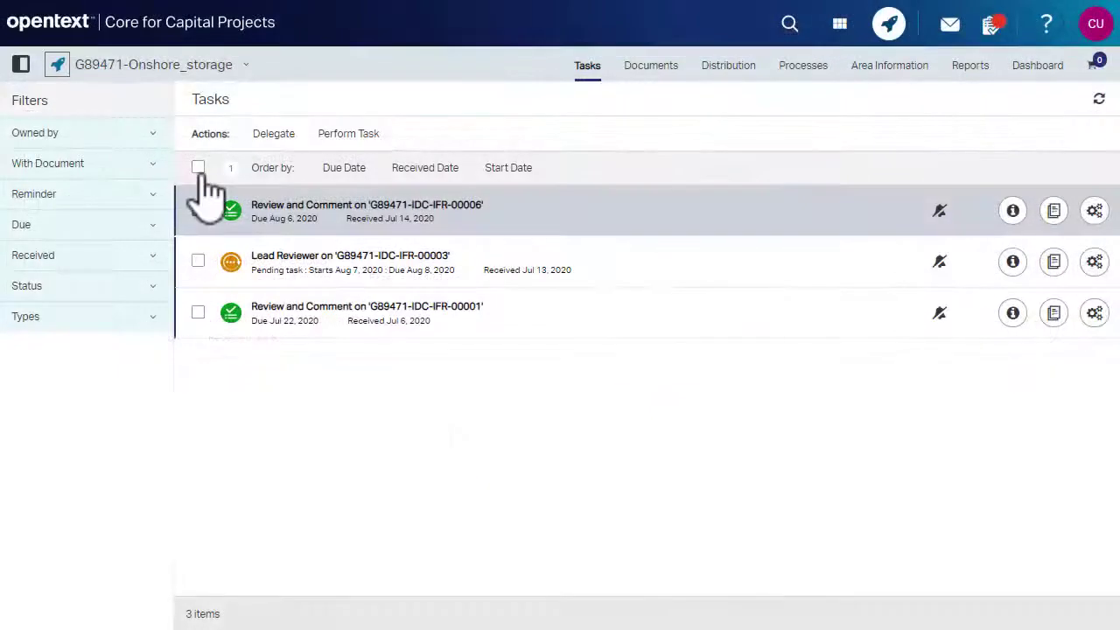
{"action": "left_click", "coordinate": [198, 209]}
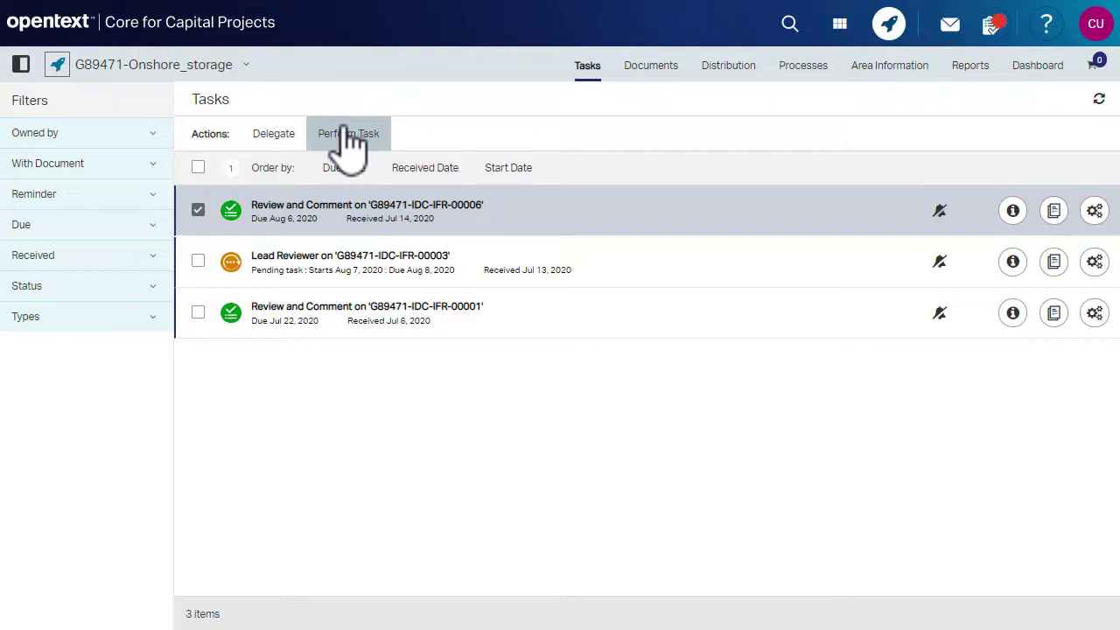
Begin the review and draw a rectangle markup around the PI 900 symbol as a new issue.
{"action": "left_click", "coordinate": [349, 135]}
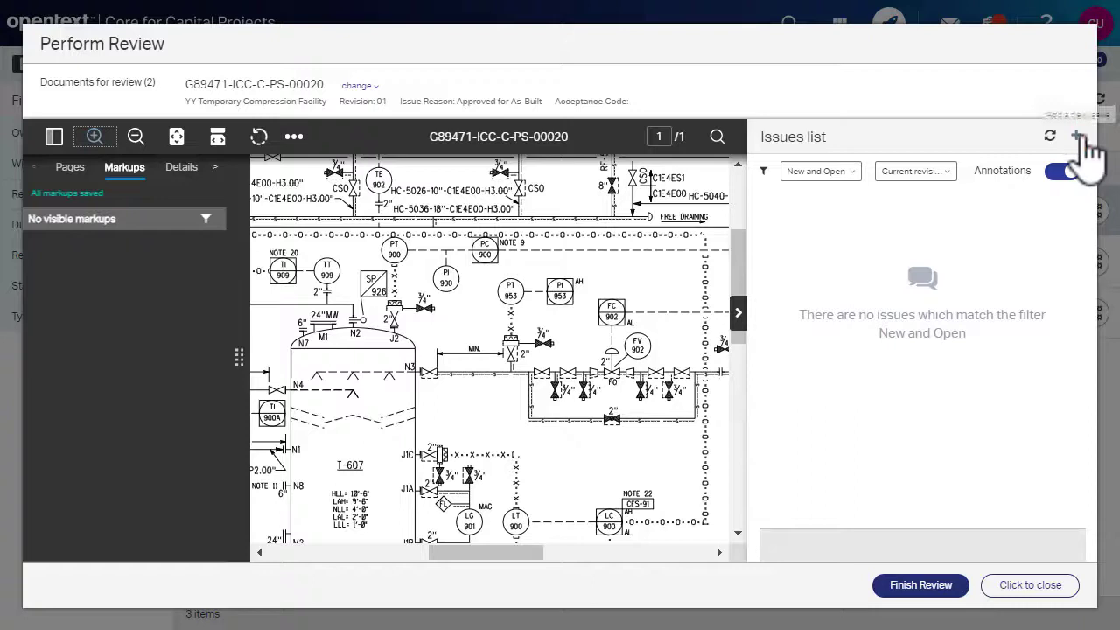
{"action": "left_click", "coordinate": [1077, 138]}
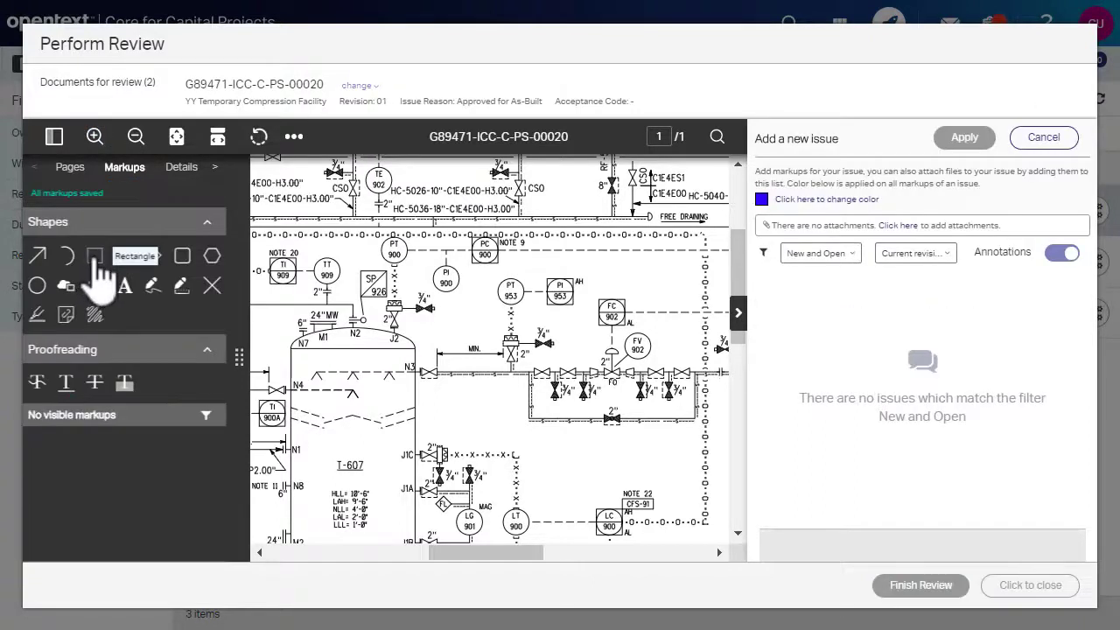
{"action": "left_click", "coordinate": [95, 255]}
{"action": "left_click_drag", "start_coordinate": [422, 256], "coordinate": [473, 301]}
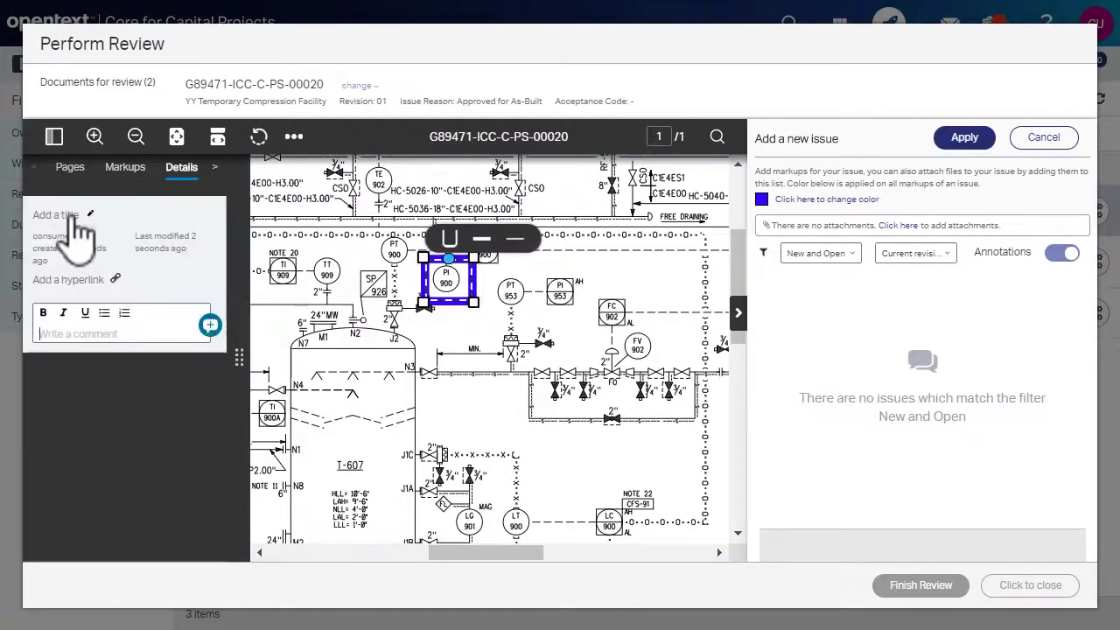
Title the markup Example1 and post the comment update1.
{"action": "left_click", "coordinate": [75, 219]}
{"action": "type", "text": "Exam"}
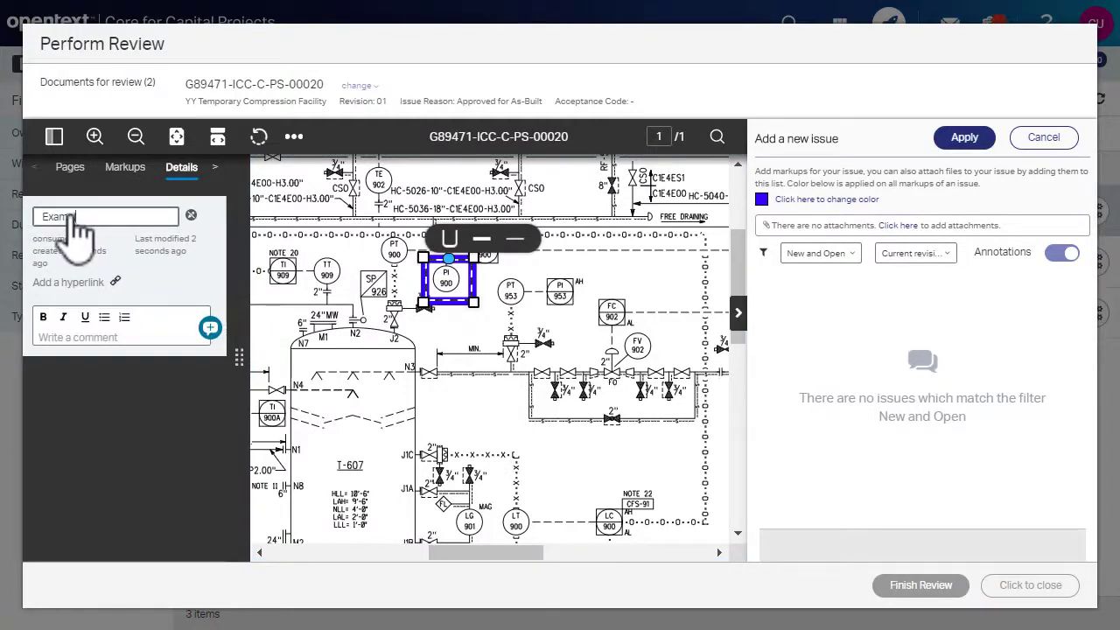
{"action": "type", "text": "ple1"}
{"action": "key", "text": "Return"}
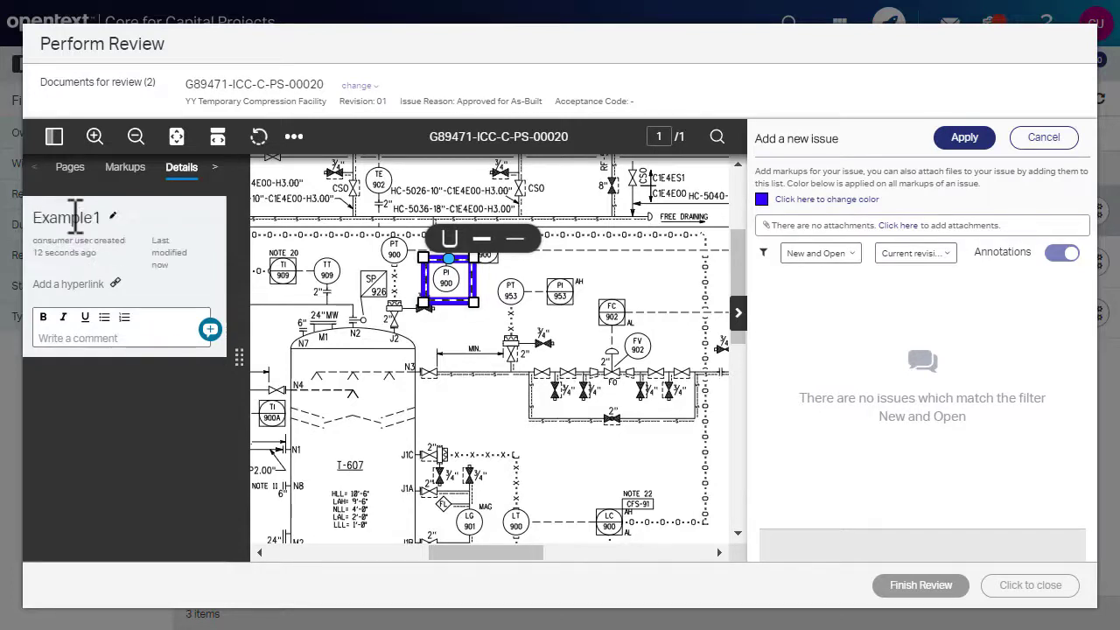
{"action": "left_click", "coordinate": [93, 337]}
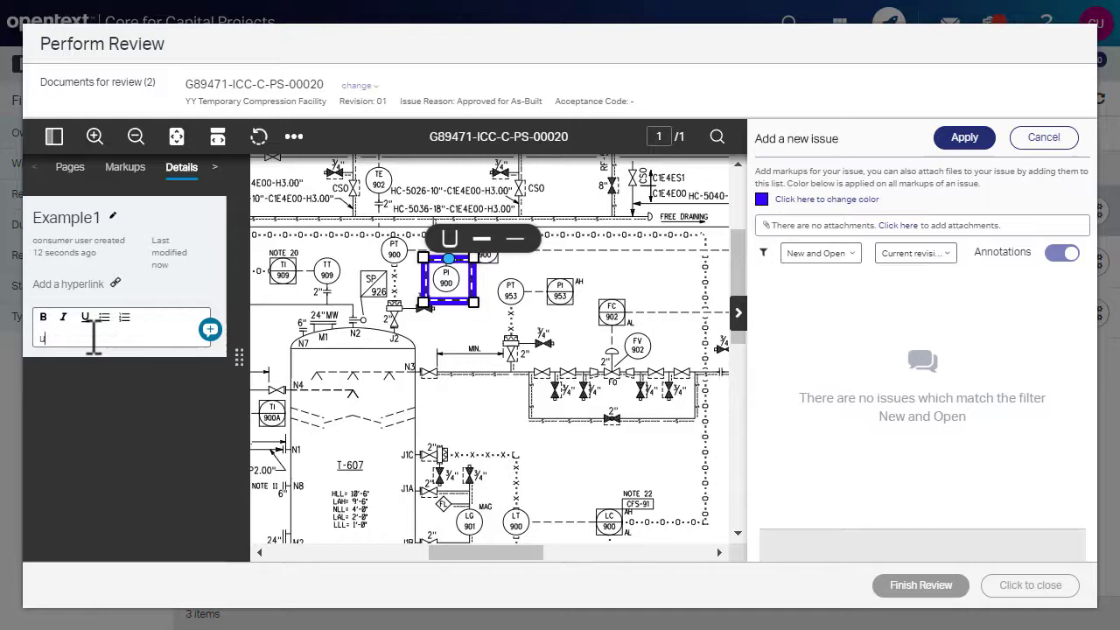
{"action": "type", "text": "update1"}
{"action": "left_click", "coordinate": [210, 330]}
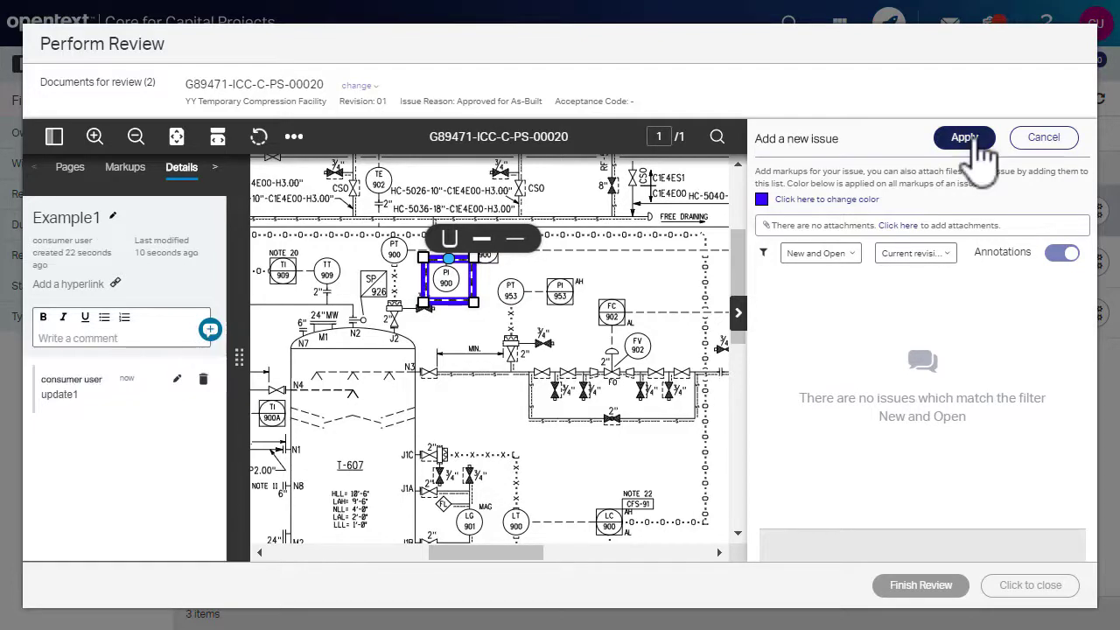
Apply the markup as issue #1 and choose Finish Review.
{"action": "left_click", "coordinate": [976, 145]}
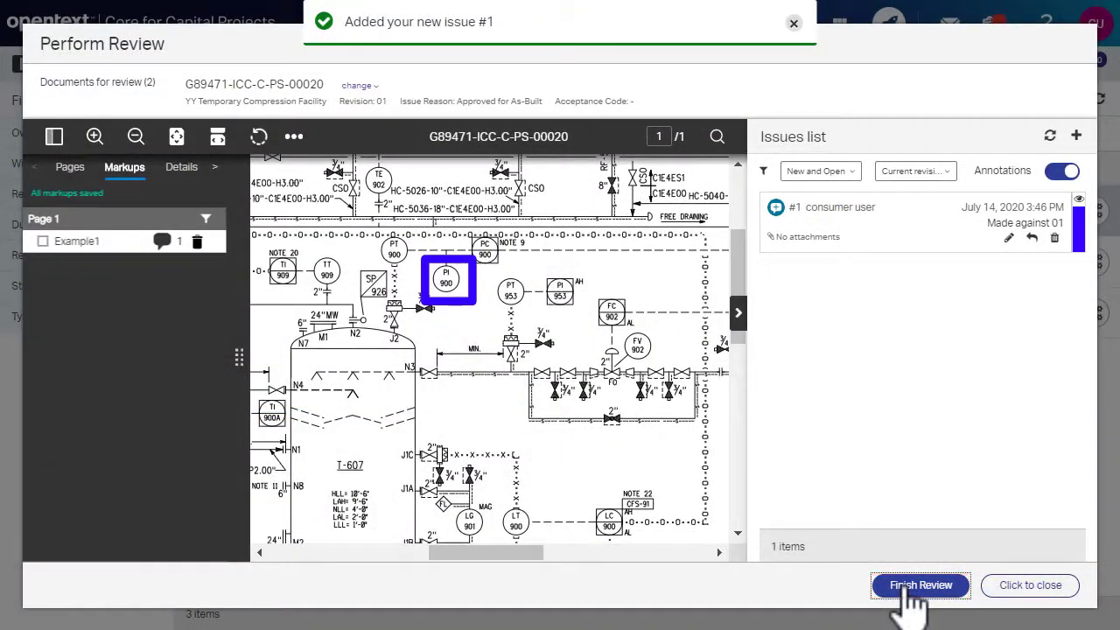
{"action": "left_click", "coordinate": [910, 592]}
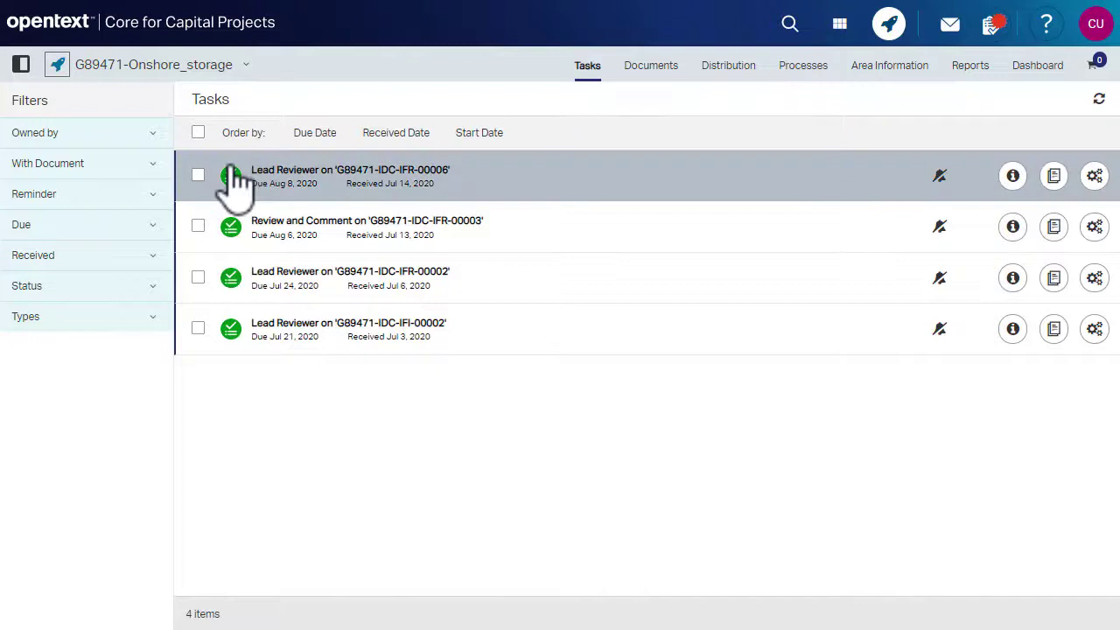
Select the Lead Reviewer task for G89471-IDC-IFR-00006.
{"action": "left_click", "coordinate": [198, 175]}
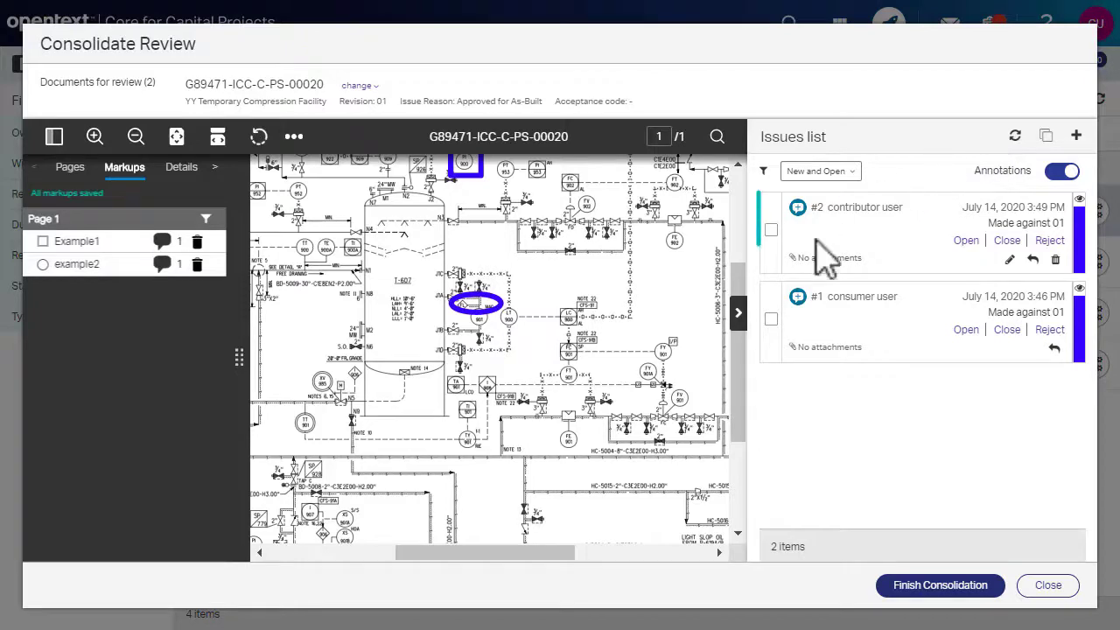
Merge issues #1 and #2 into issue #3, choosing Do nothing for the source issues.
{"action": "left_click", "coordinate": [771, 318]}
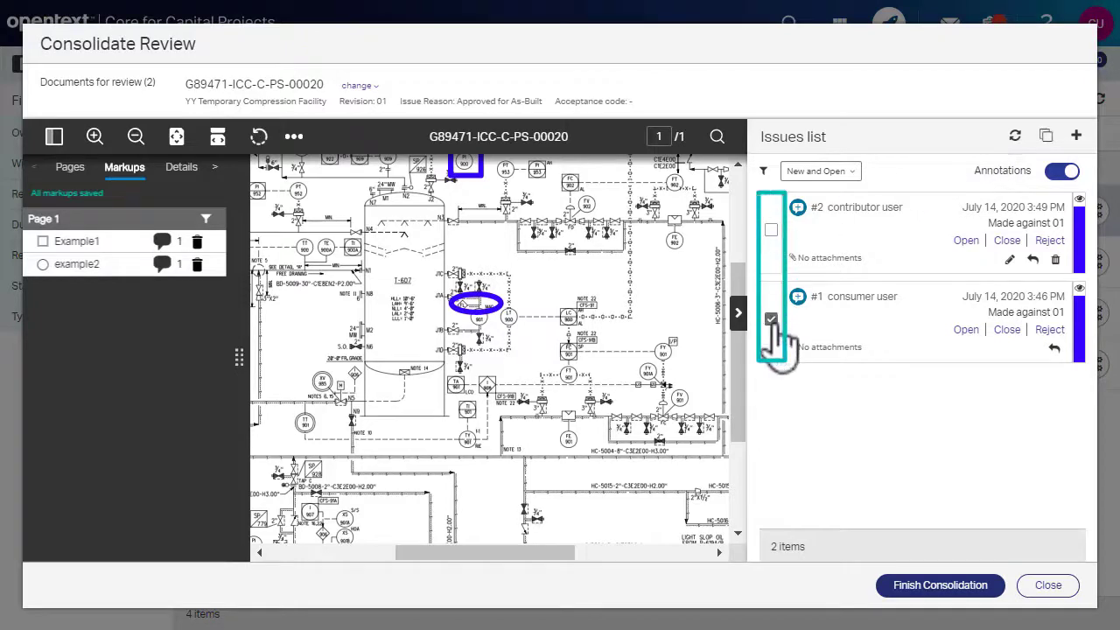
{"action": "left_click", "coordinate": [771, 229]}
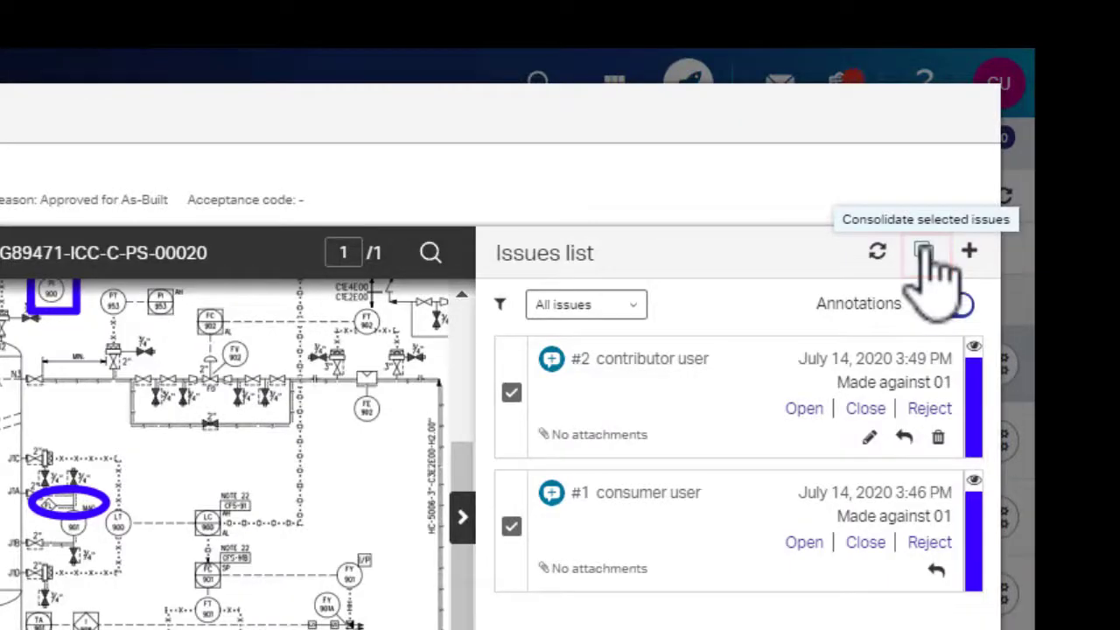
{"action": "left_click", "coordinate": [923, 253]}
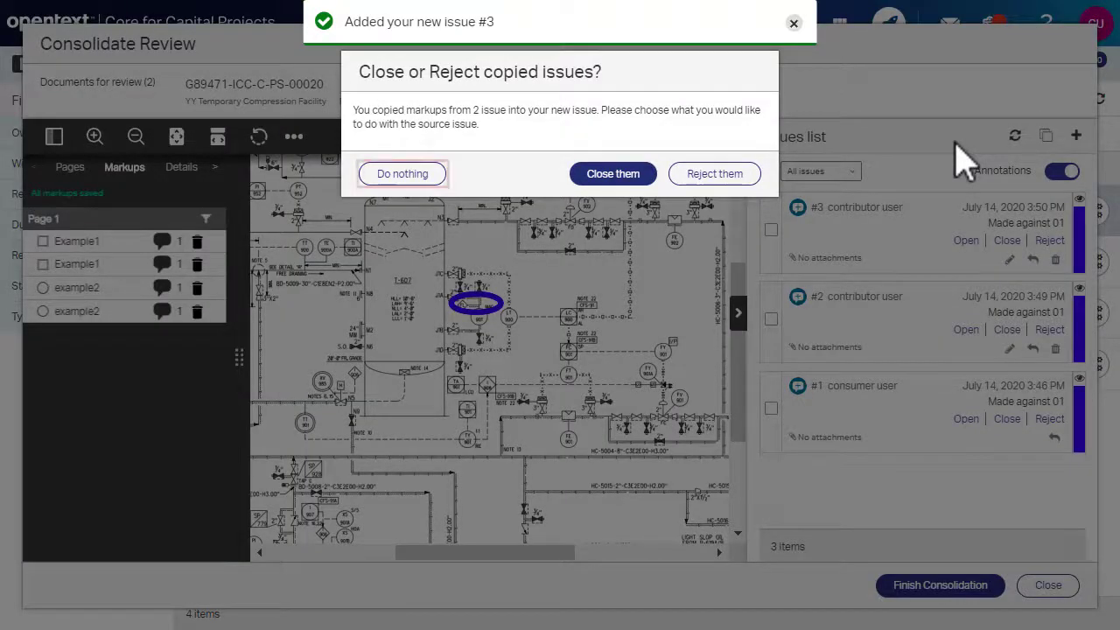
{"action": "left_click", "coordinate": [402, 176]}
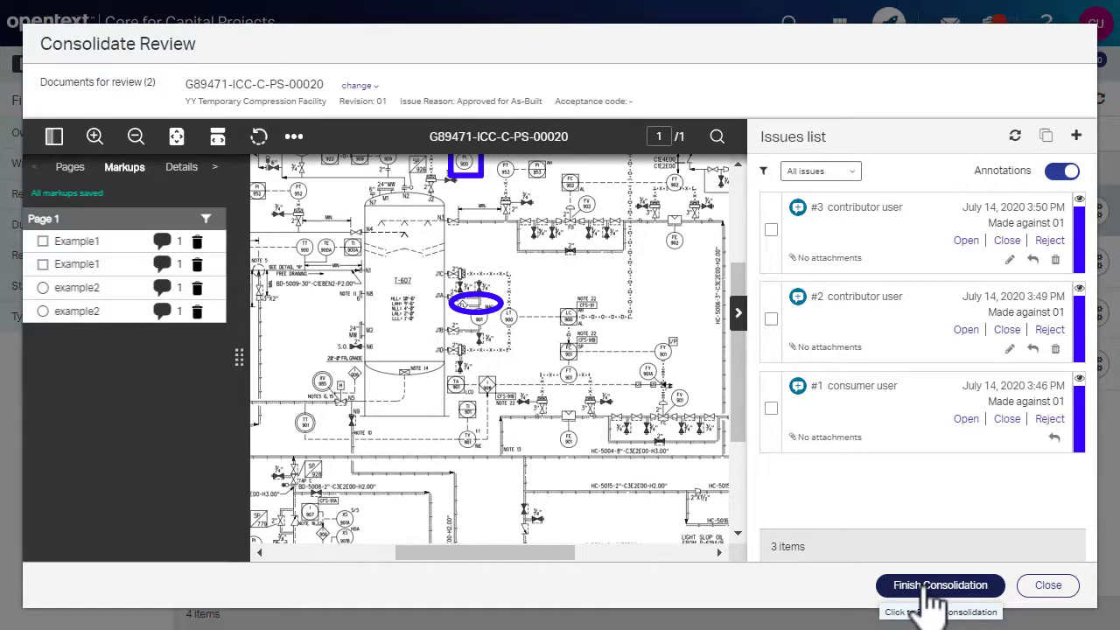
Finish the consolidation with both documents' acceptance codes set to '2 - Accepted with comments'.
{"action": "left_click", "coordinate": [932, 585]}
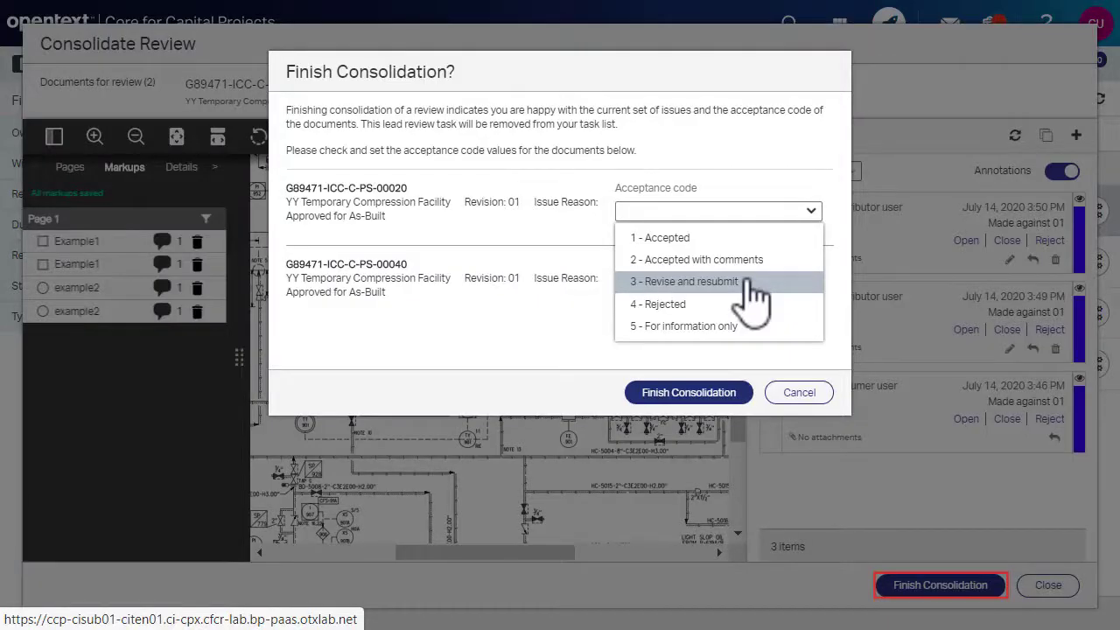
{"action": "left_click", "coordinate": [750, 281]}
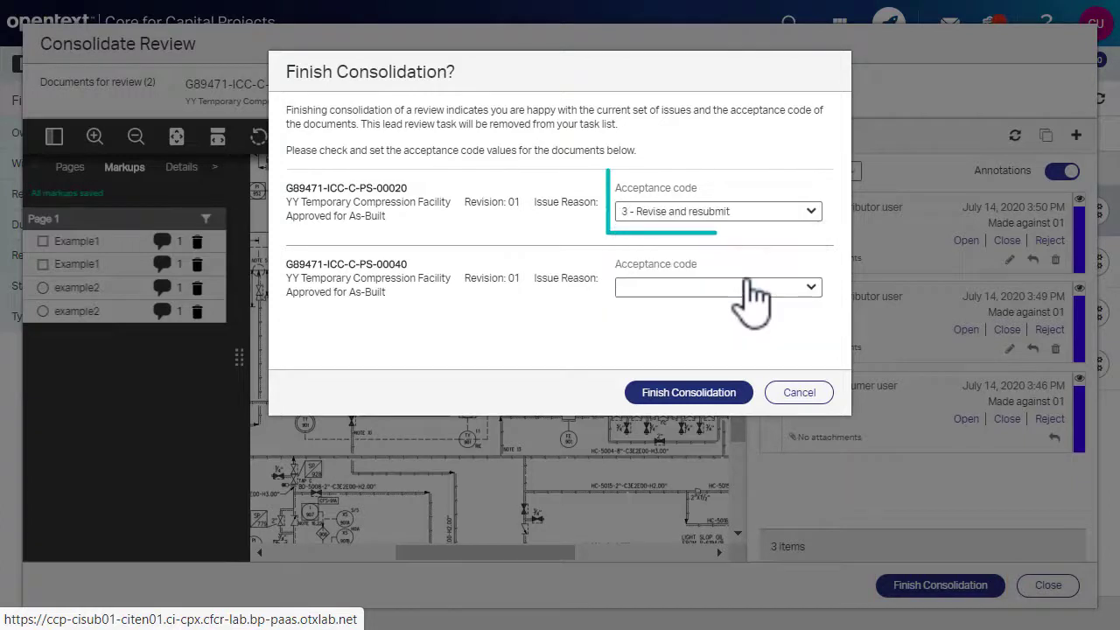
{"action": "left_click", "coordinate": [810, 214]}
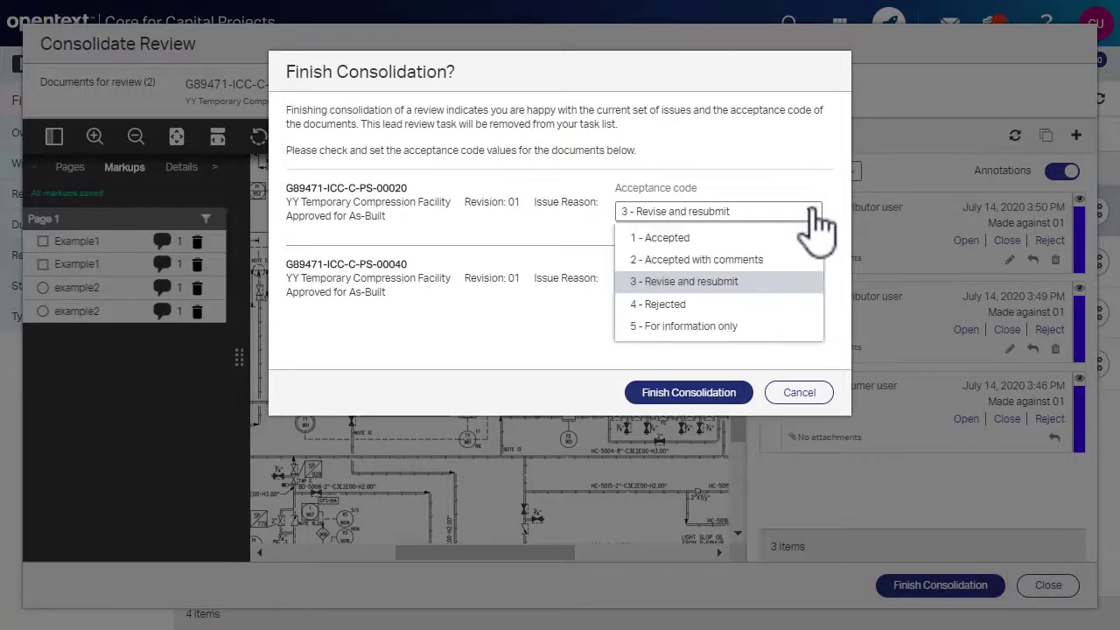
{"action": "left_click", "coordinate": [746, 260]}
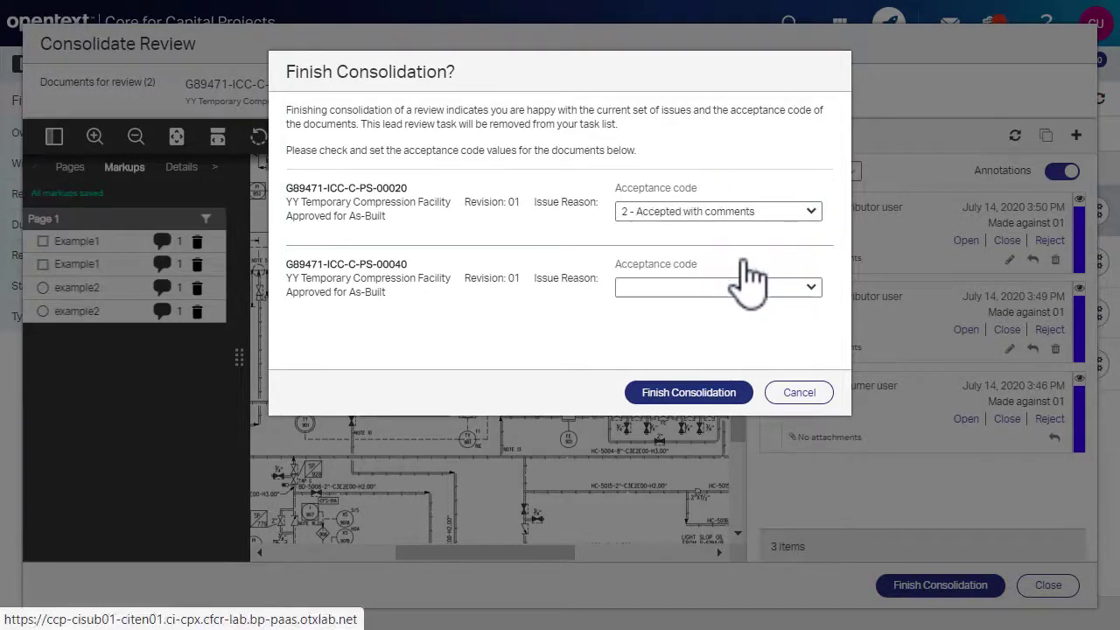
{"action": "left_click", "coordinate": [689, 392]}
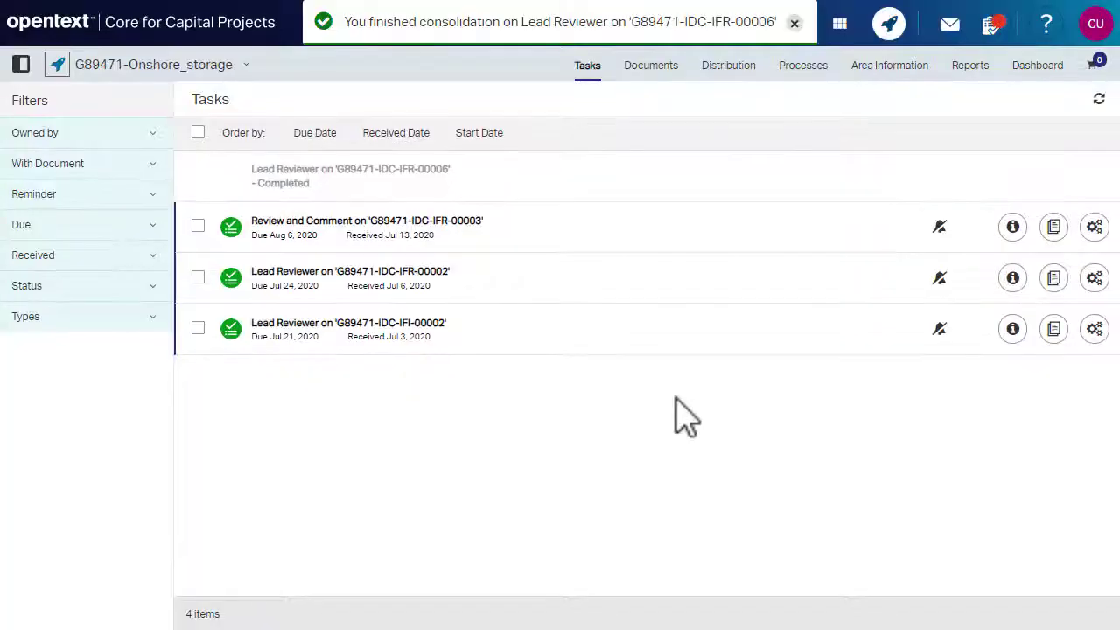